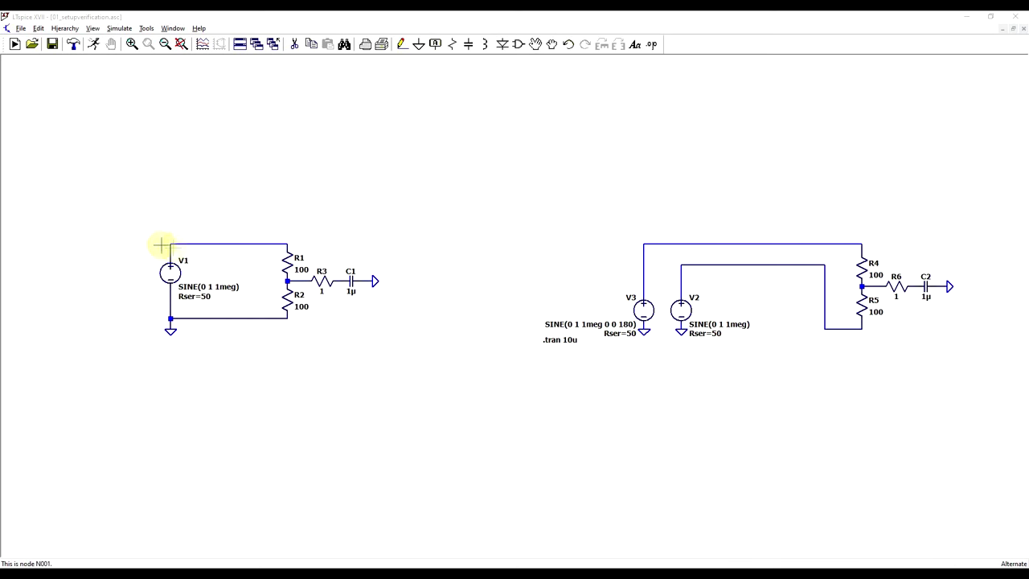
Step: Run the transient simulation and plot the voltage on the wire between V1 and R1
key(alt+s)
key(r)
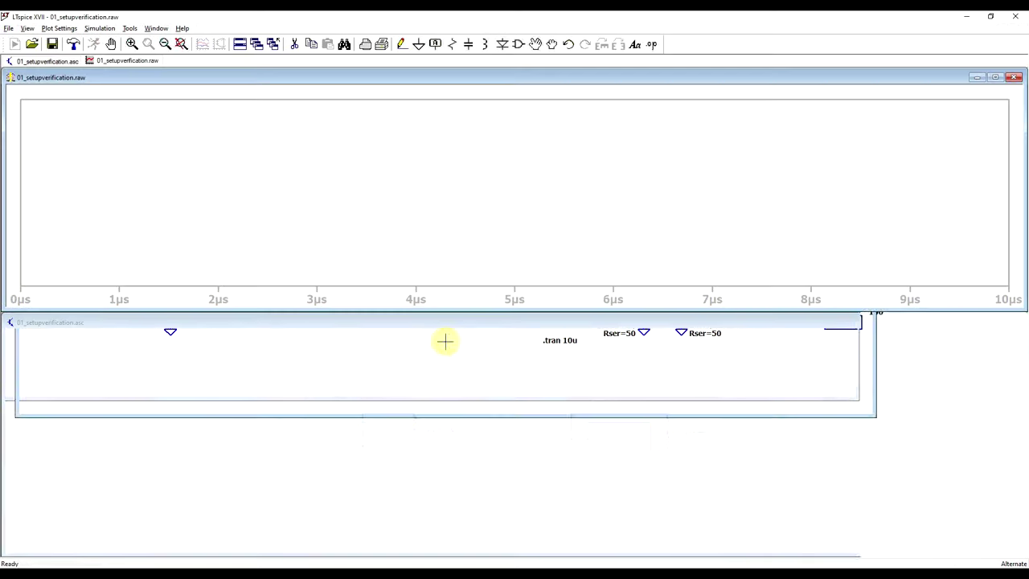
scroll(281, 374, up, 1)
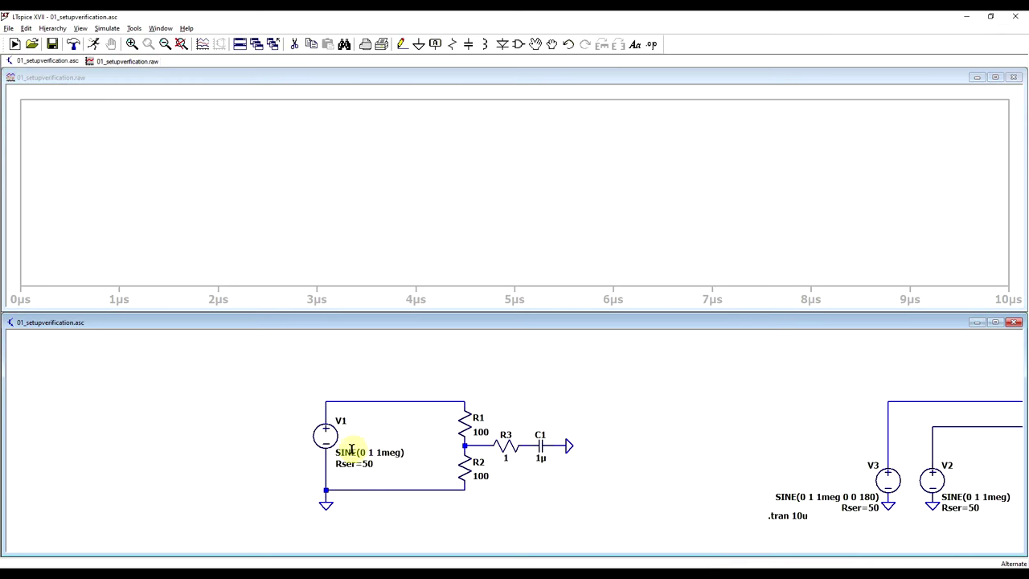
click(368, 402)
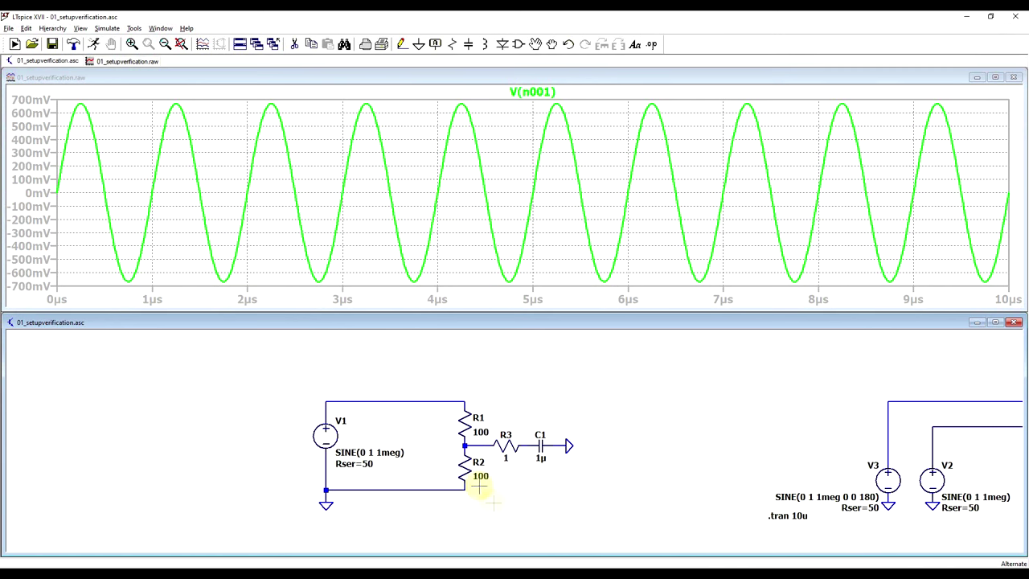
Step: Plot the currents through R1, R3 and R2 together in place of the voltage trace
click(465, 423)
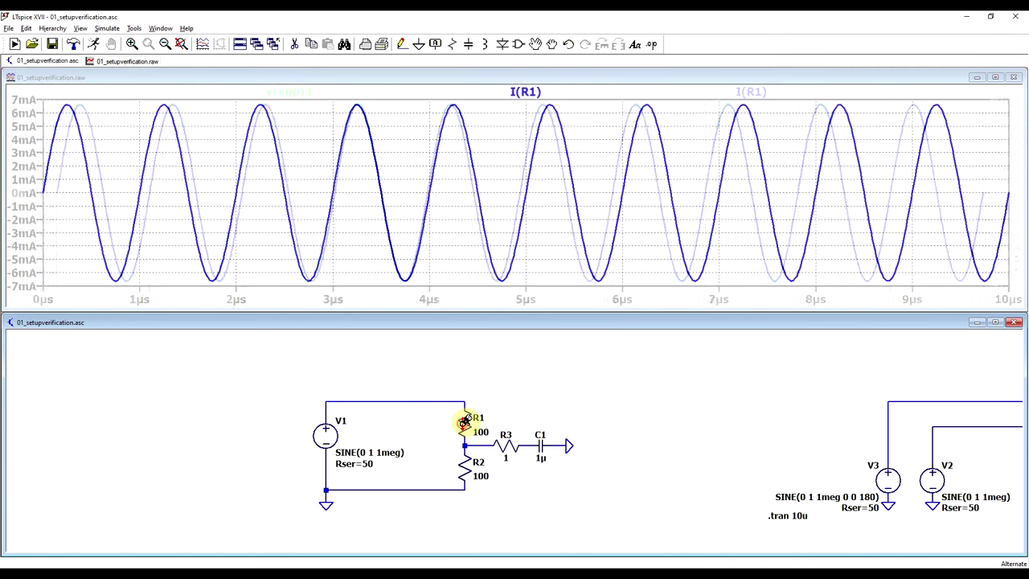
click(508, 444)
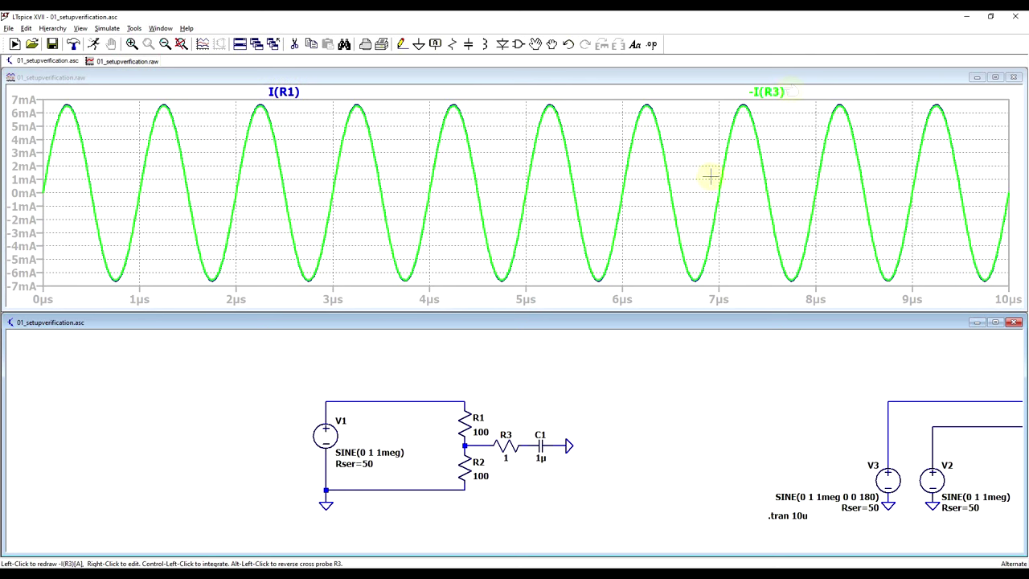
click(471, 466)
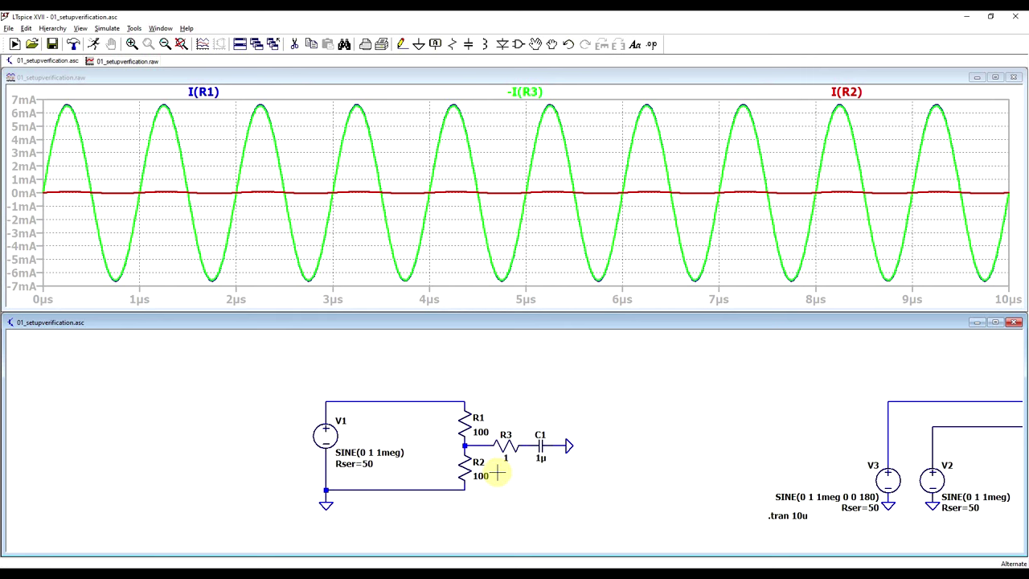
Step: Check the sine settings of source V3 without changing them, and plot the voltages on the V3 and V2 output wires
drag(924, 474, 579, 475)
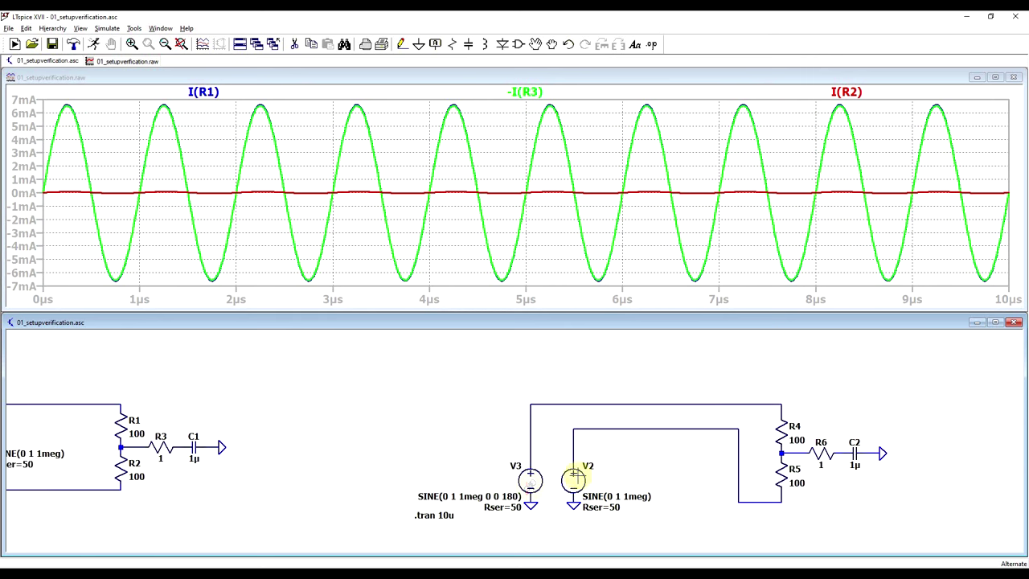
right_click(531, 481)
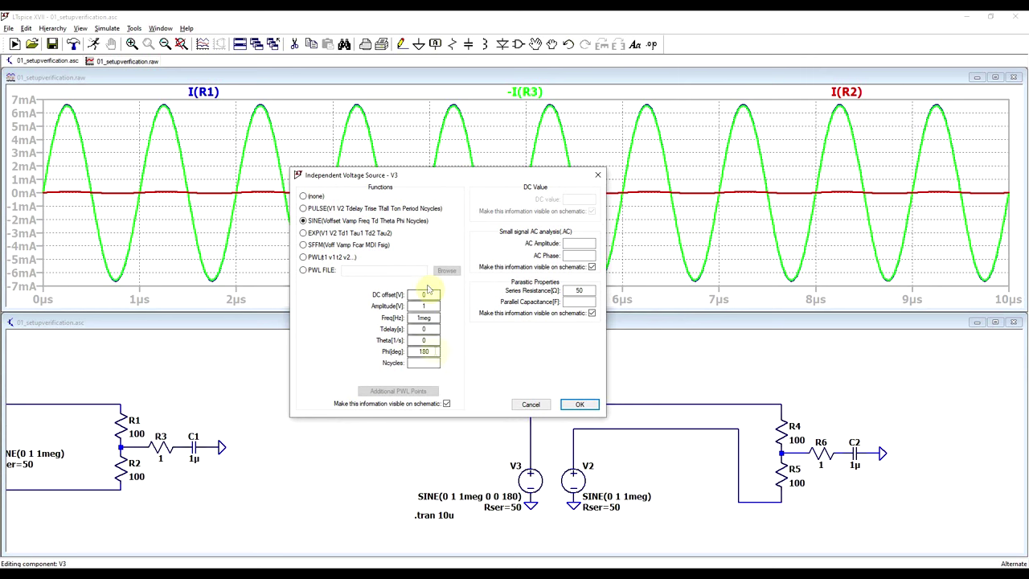
click(530, 404)
click(580, 404)
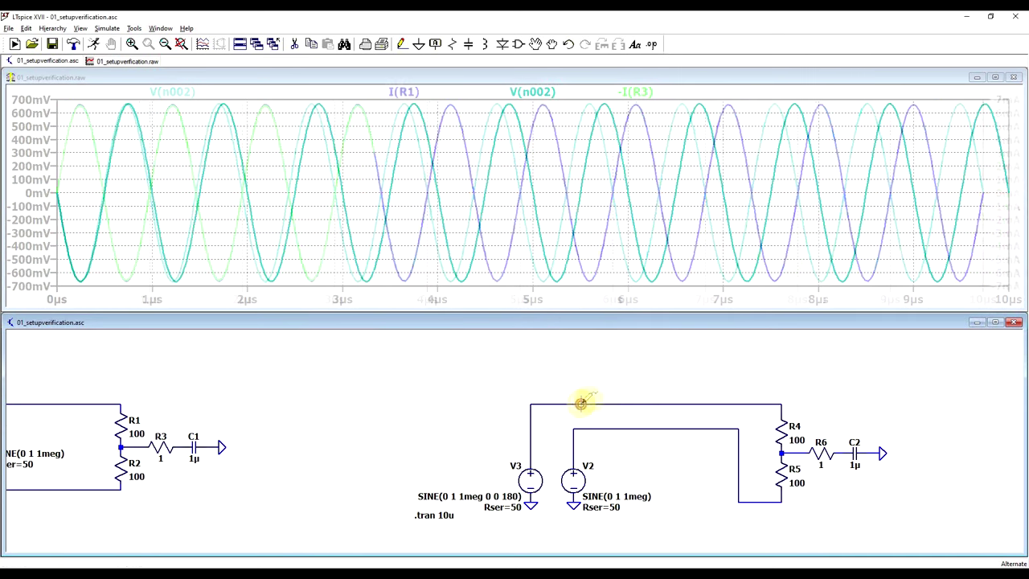
click(582, 430)
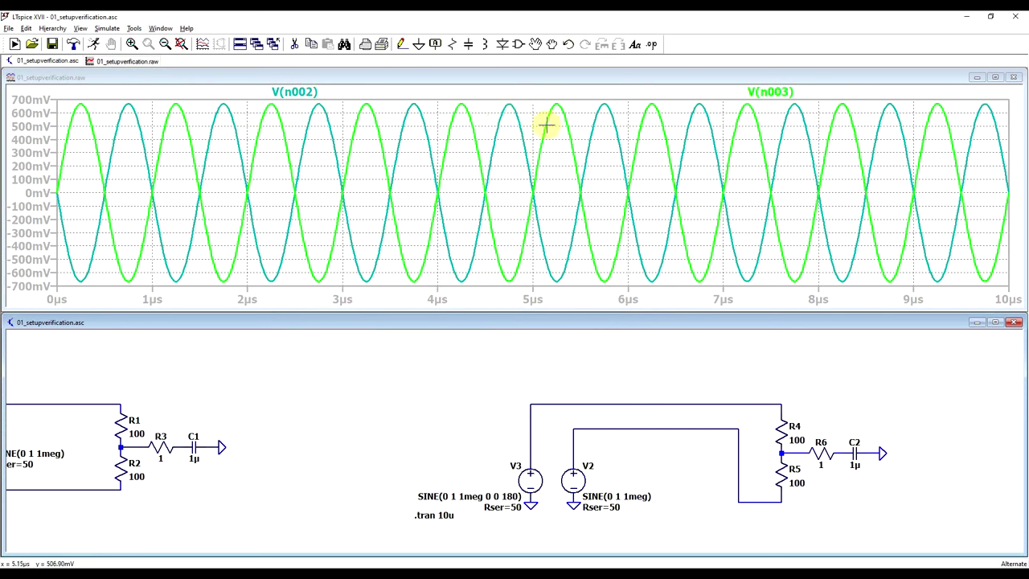
Step: Plot the wire currents in the V3 and V2 lines together with the current through R6
alt+click(693, 404)
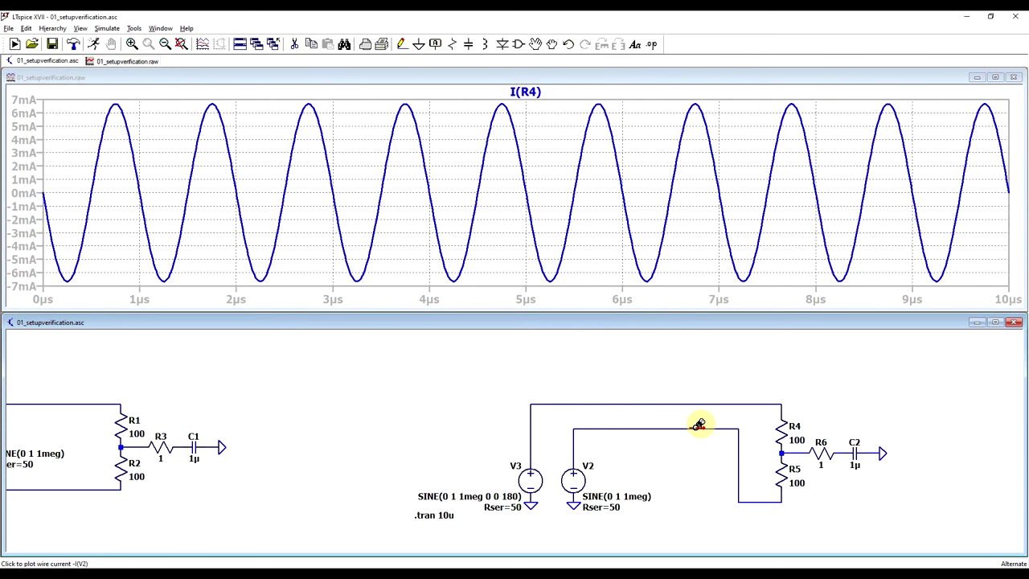
alt+click(696, 429)
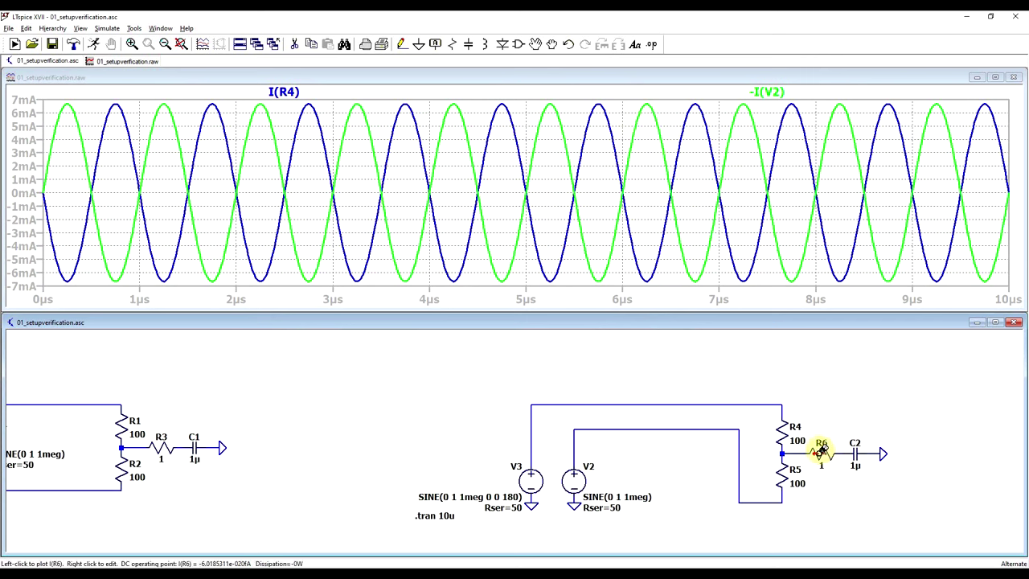
click(821, 453)
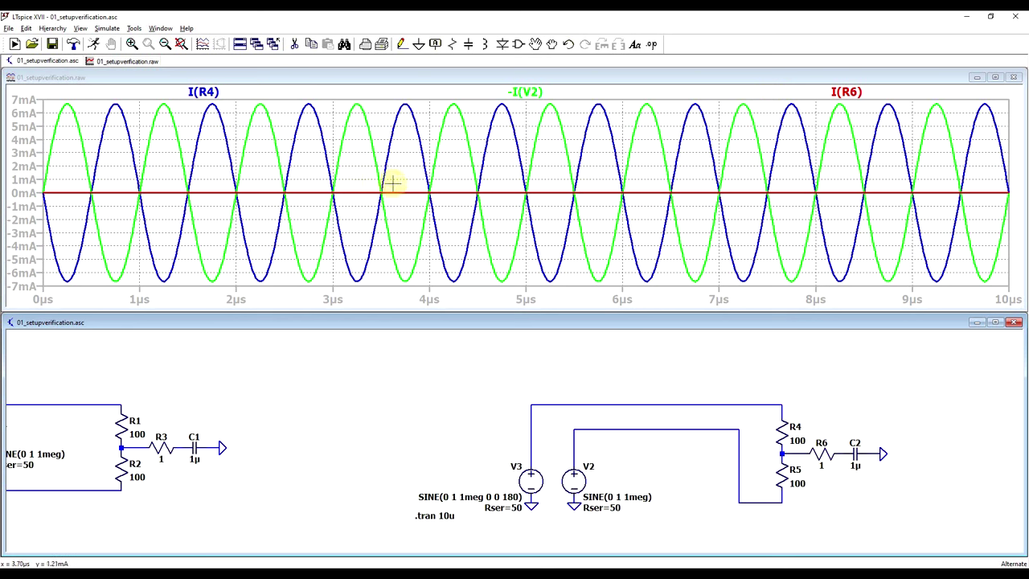
click(821, 453)
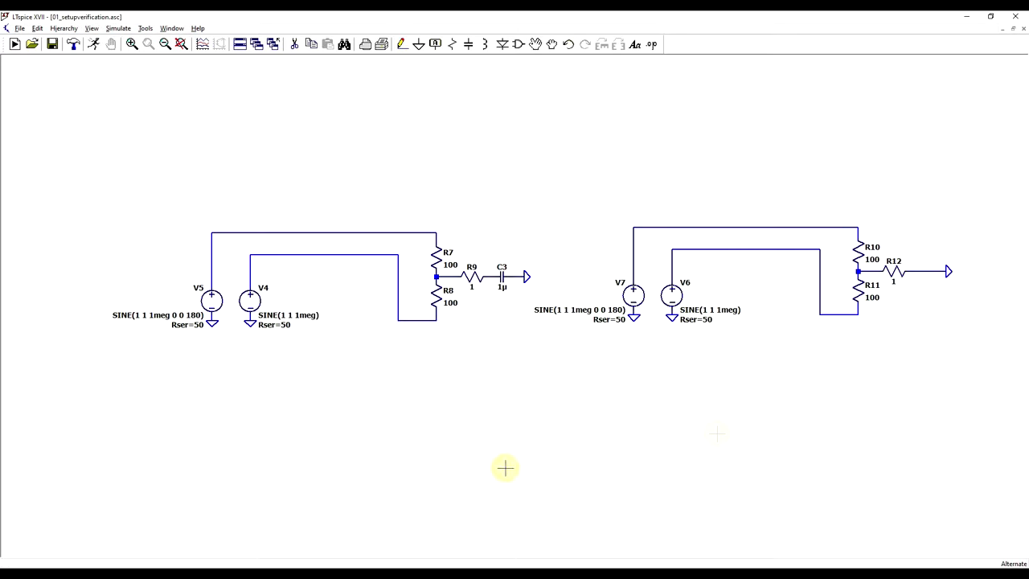
Step: Check the sine settings of source V5 without changing them, and run the transient simulation
right_click(211, 300)
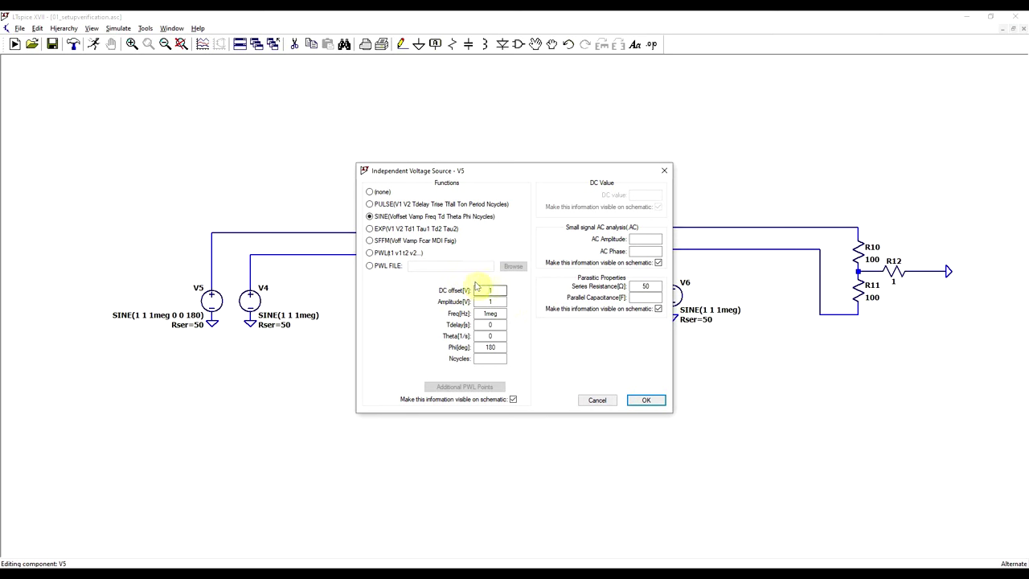
click(592, 399)
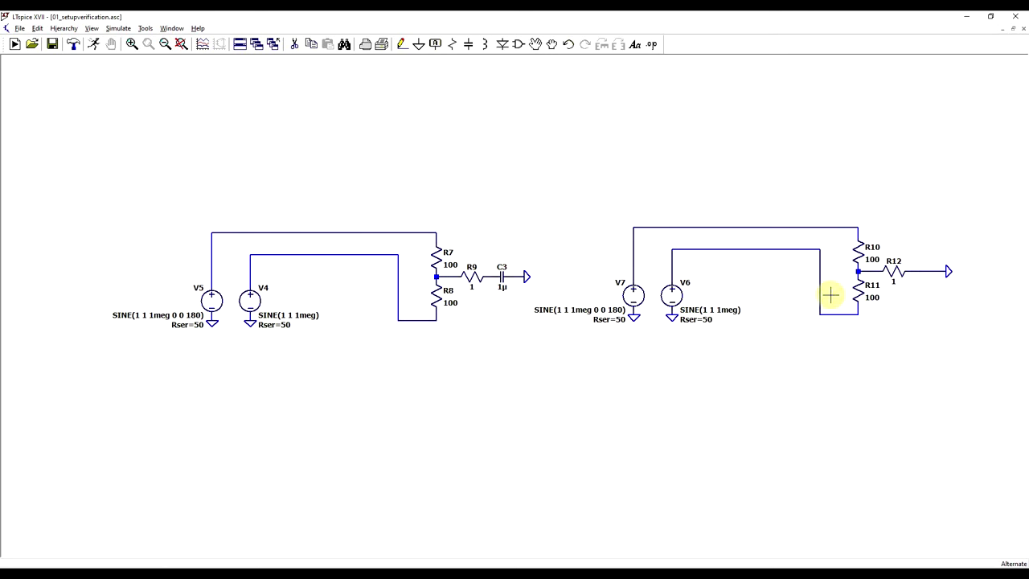
click(93, 44)
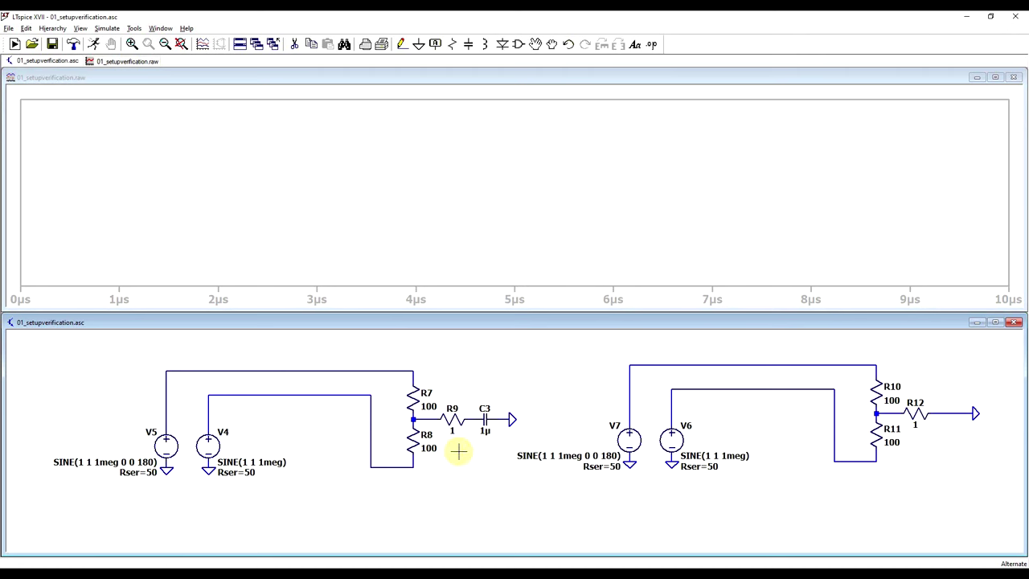
Step: Plot the voltages on the V5 and V4 output wires and at the node between R9 and C3
click(295, 371)
click(294, 394)
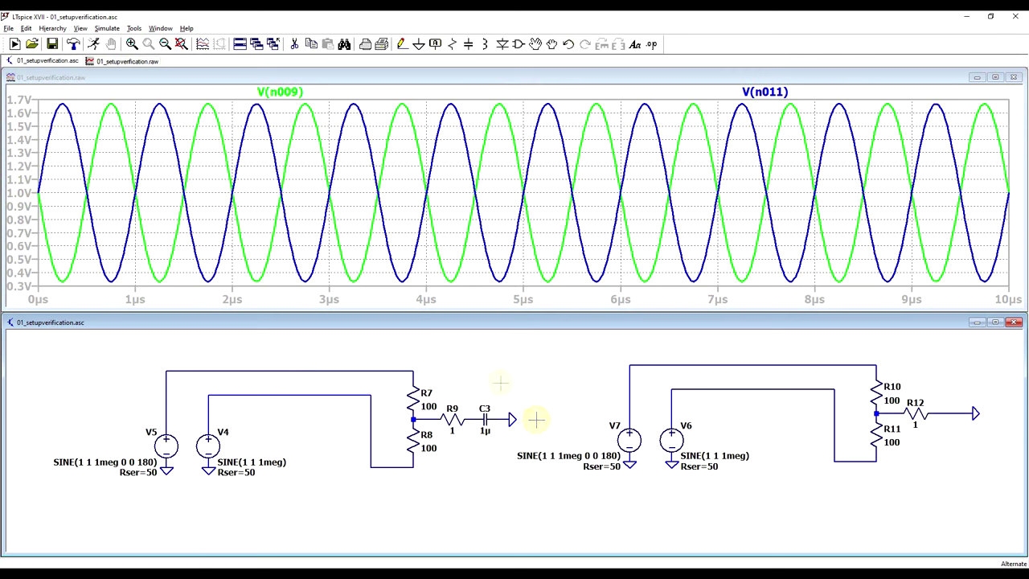
click(479, 415)
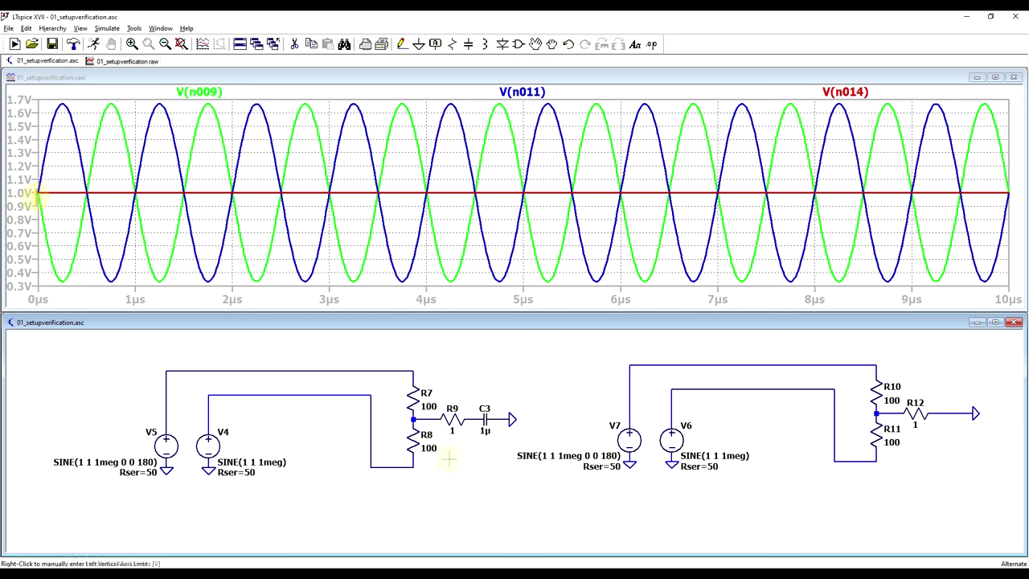
Step: Plot the current through R9 and isolate it as the only trace
click(452, 413)
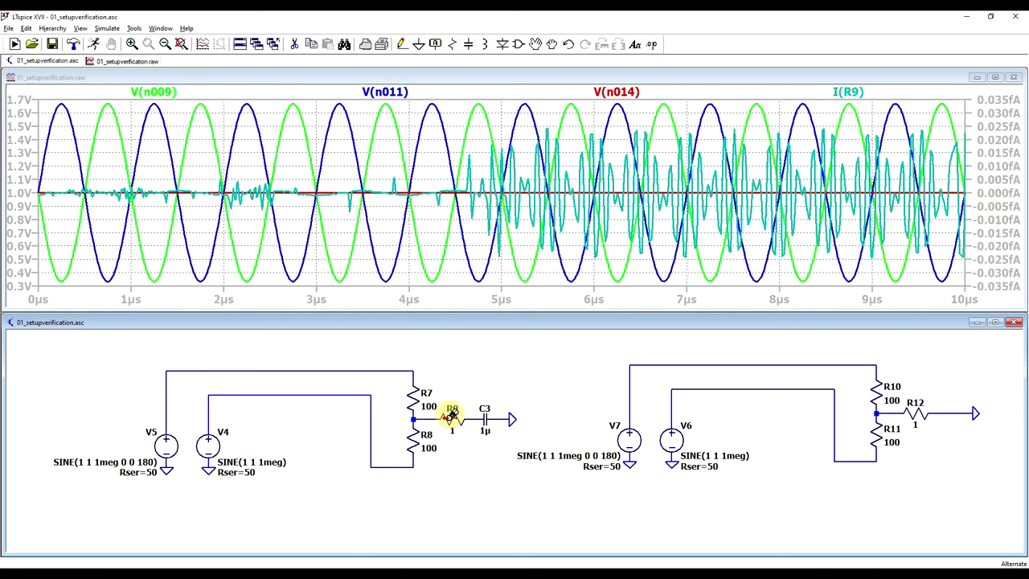
click(452, 414)
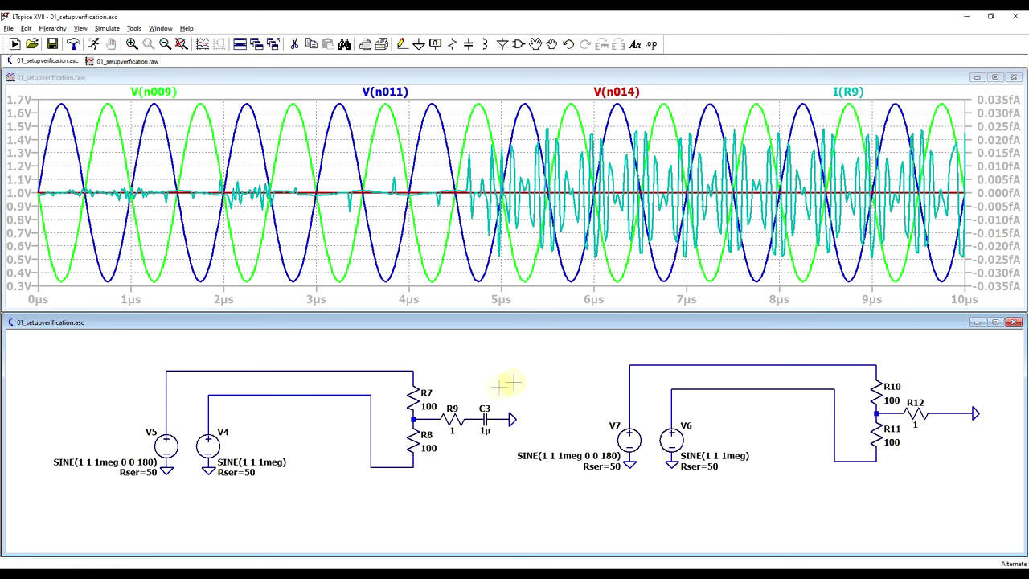
Step: Plot the V7 and V6 output wire voltages, followed by the currents I(R10) and -I(V6) in those two lines
scroll(409, 418, right, 2)
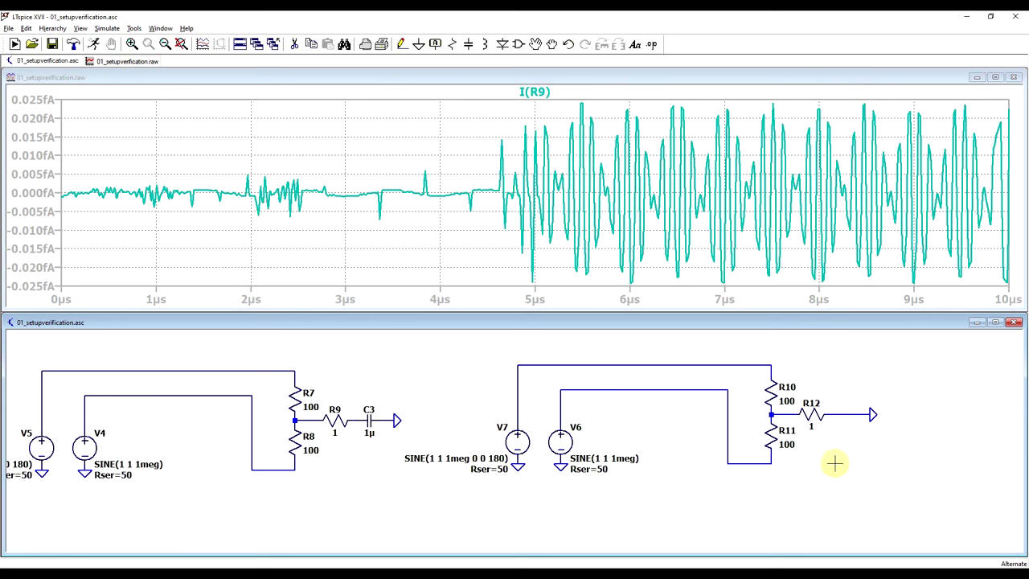
click(671, 363)
click(660, 389)
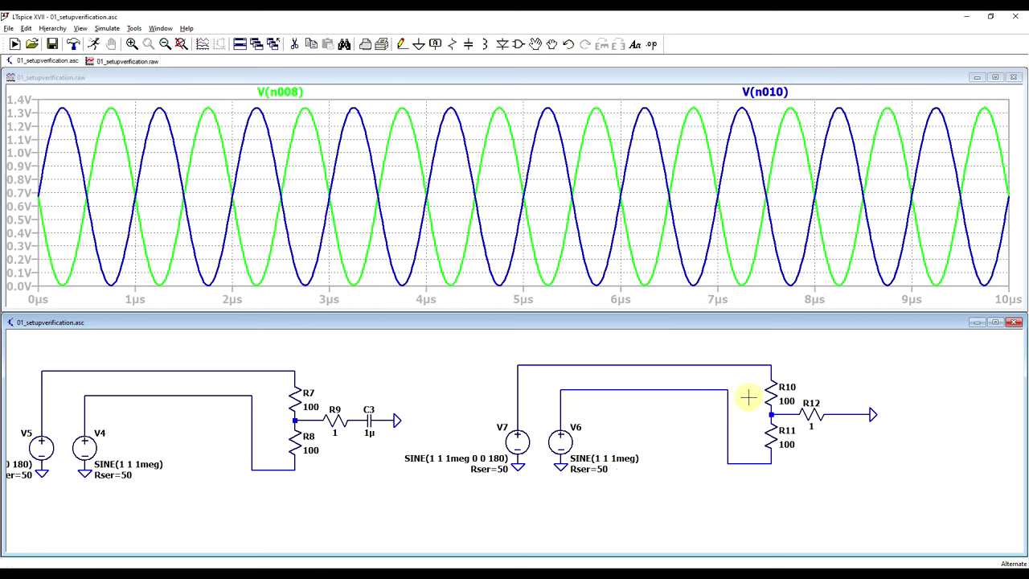
click(810, 412)
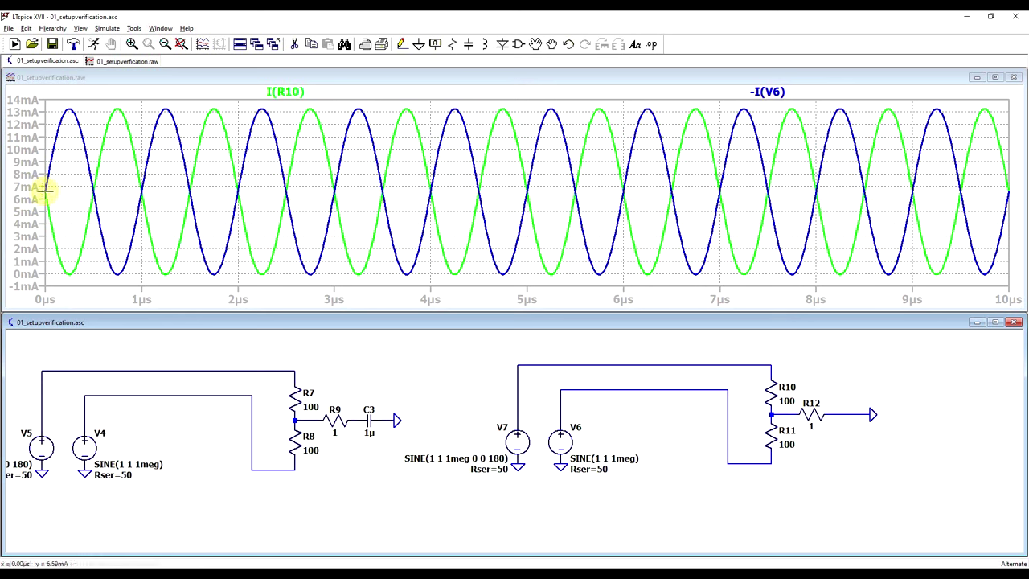
click(758, 370)
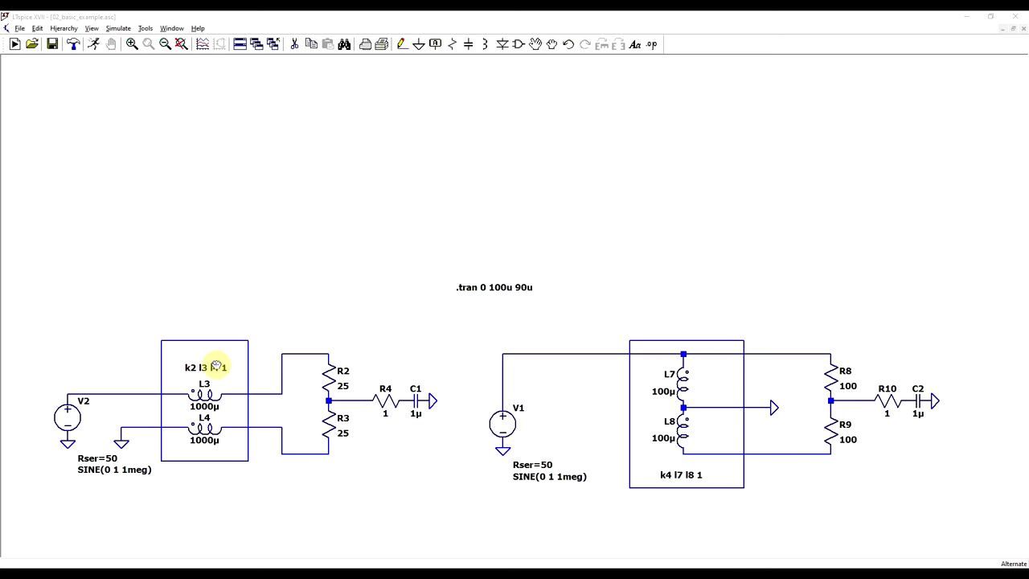
Step: Simulate the 02_basic_example schematic and plot the voltages on the two L3/L4 output lines feeding R2 and R3
click(93, 43)
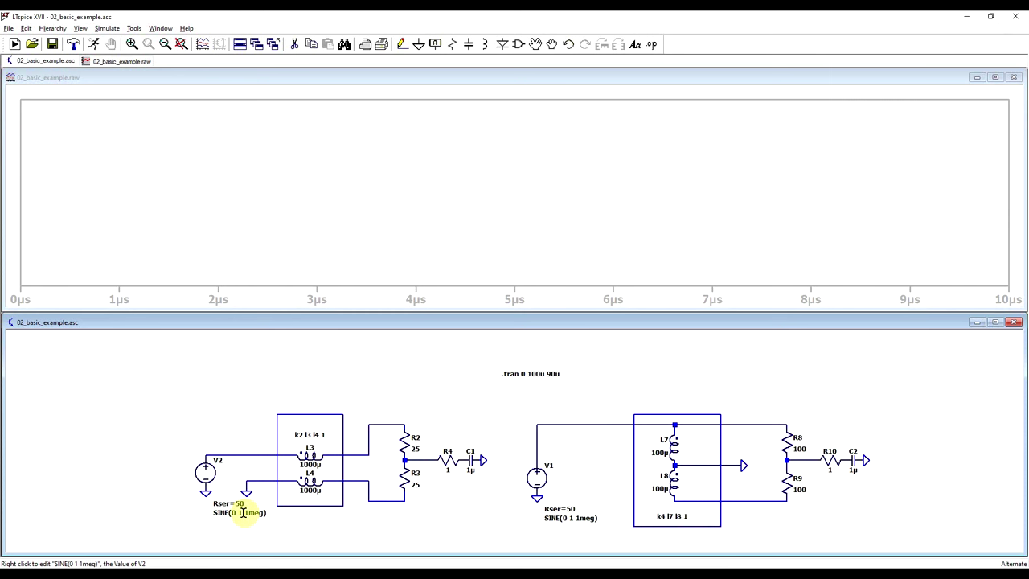
click(380, 424)
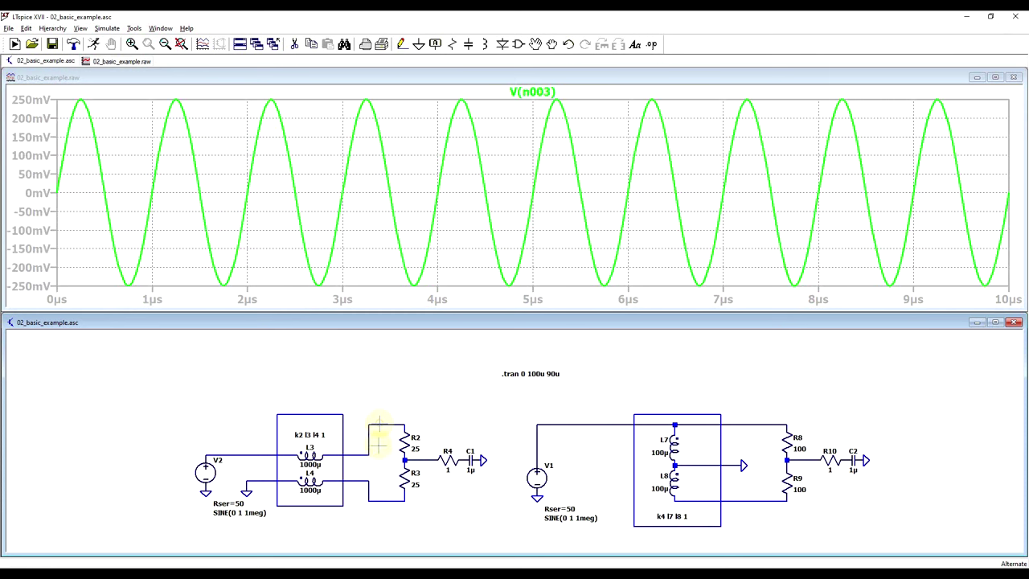
click(379, 499)
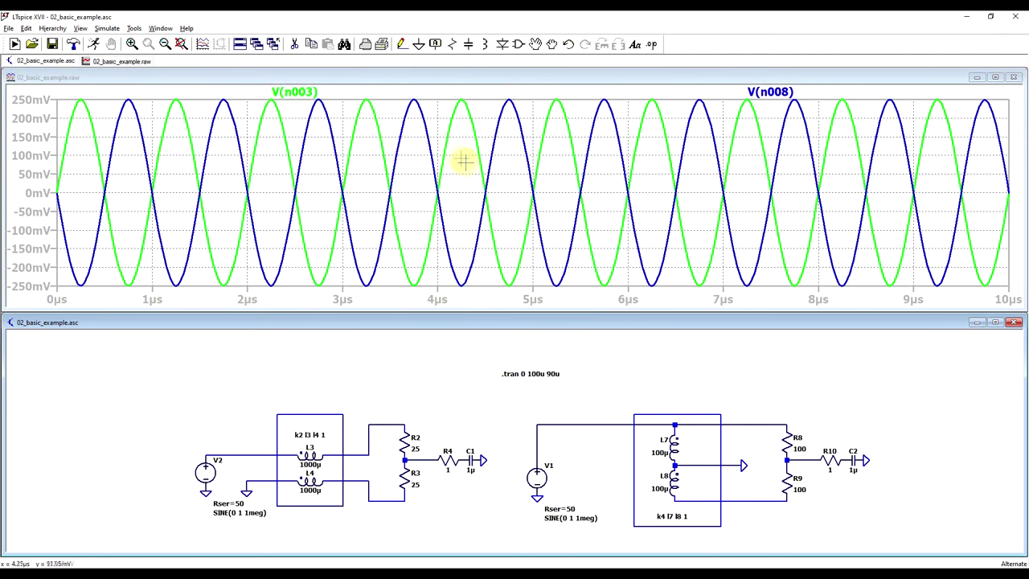
Step: Plot the currents I(R2) and -I(L4) in the two output lines together with the current through R4
click(386, 492)
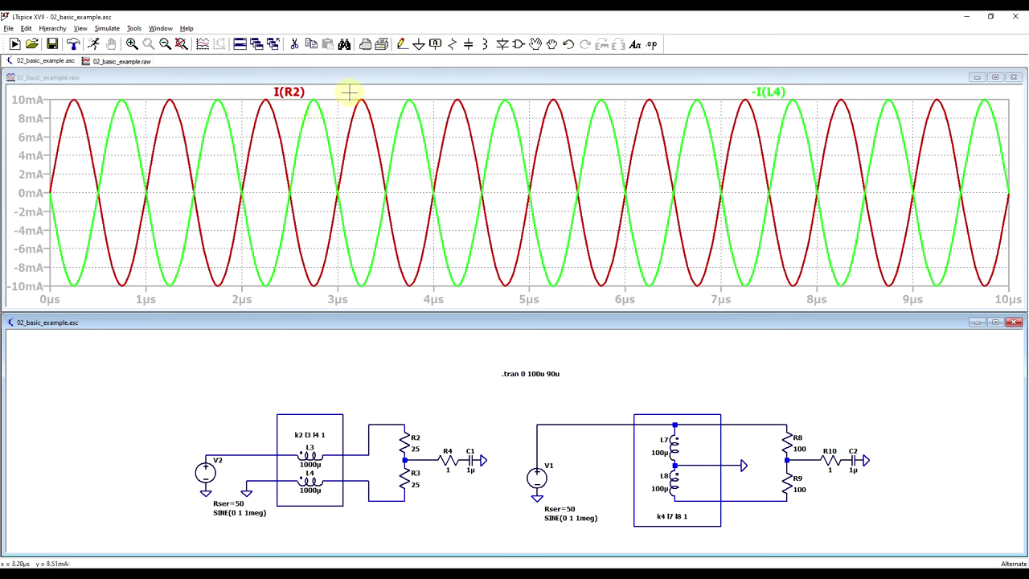
click(449, 458)
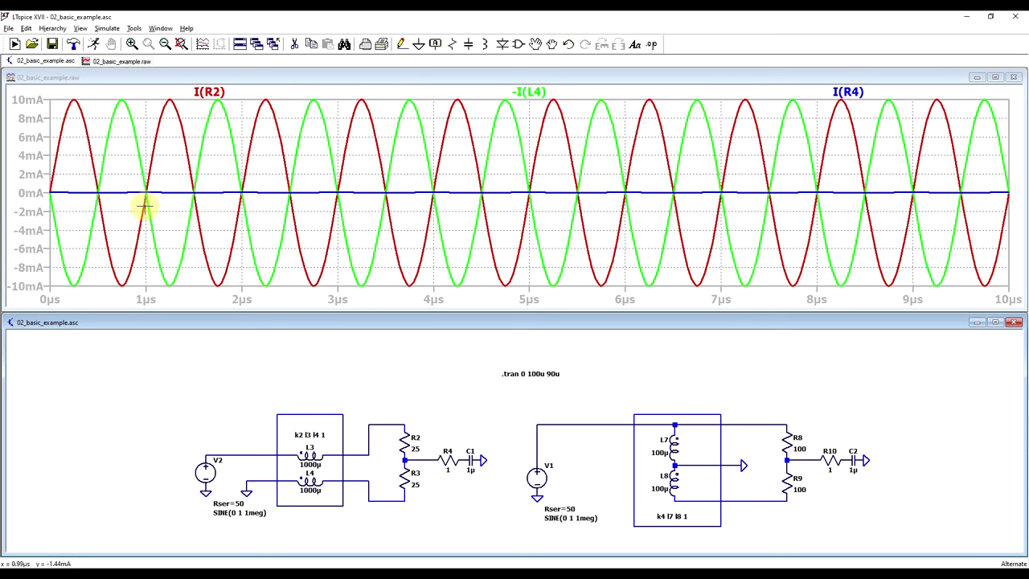
Step: Plot the voltages on the L7/L8 output lines, followed by the currents I(R8), -I(L8) and I(R10)
click(754, 417)
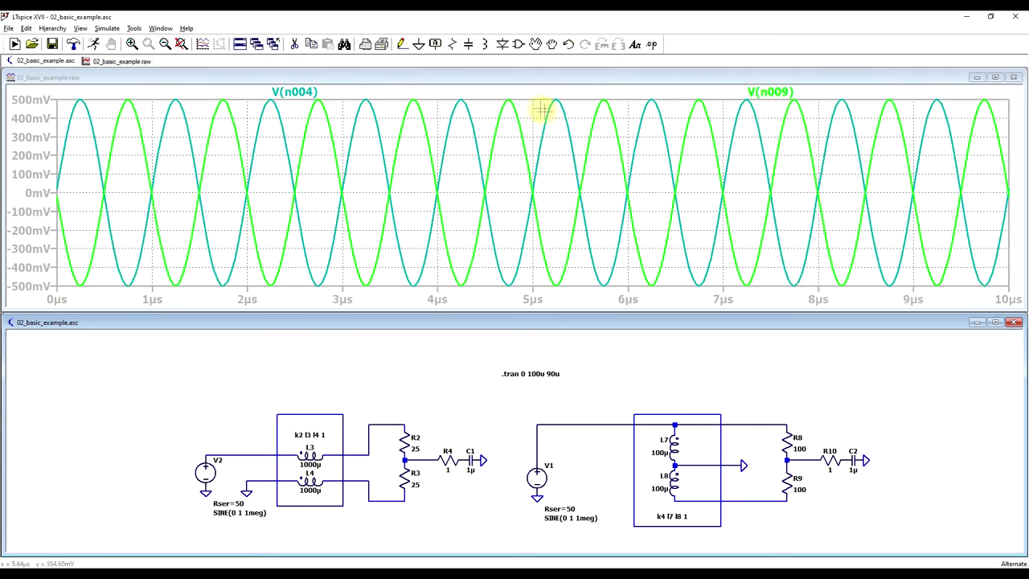
click(763, 423)
click(758, 499)
click(834, 460)
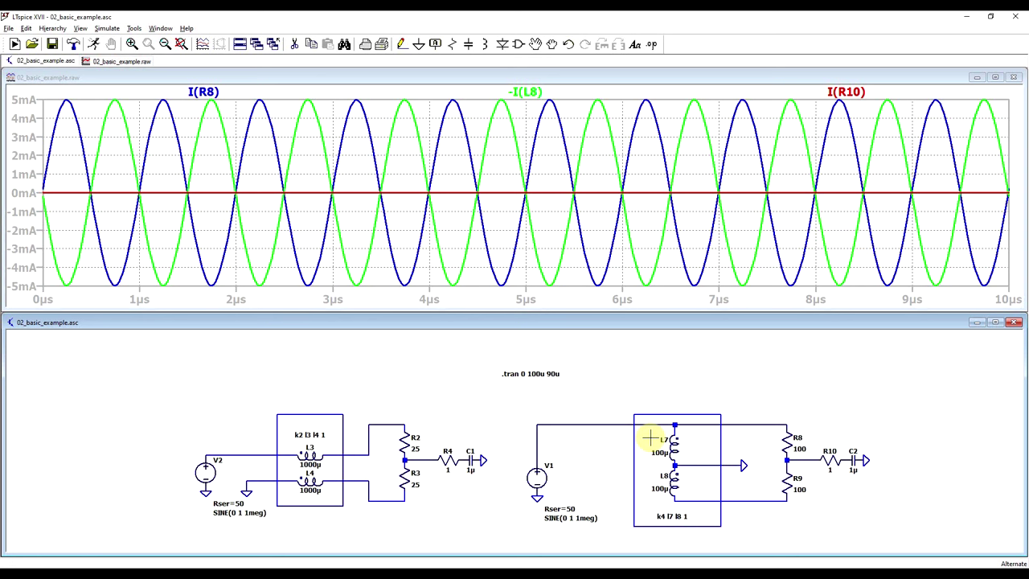
Step: Simulate the L9/L10/L1 transformer circuit and plot its two output line voltages, followed by the currents -I(L1) and I(L10)
scroll(666, 406, down, 3)
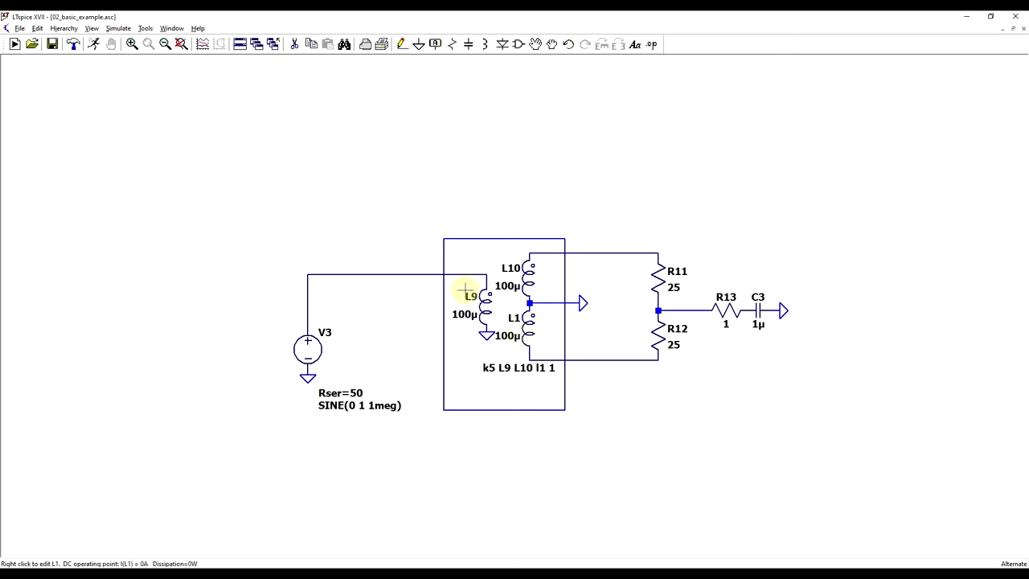
click(93, 43)
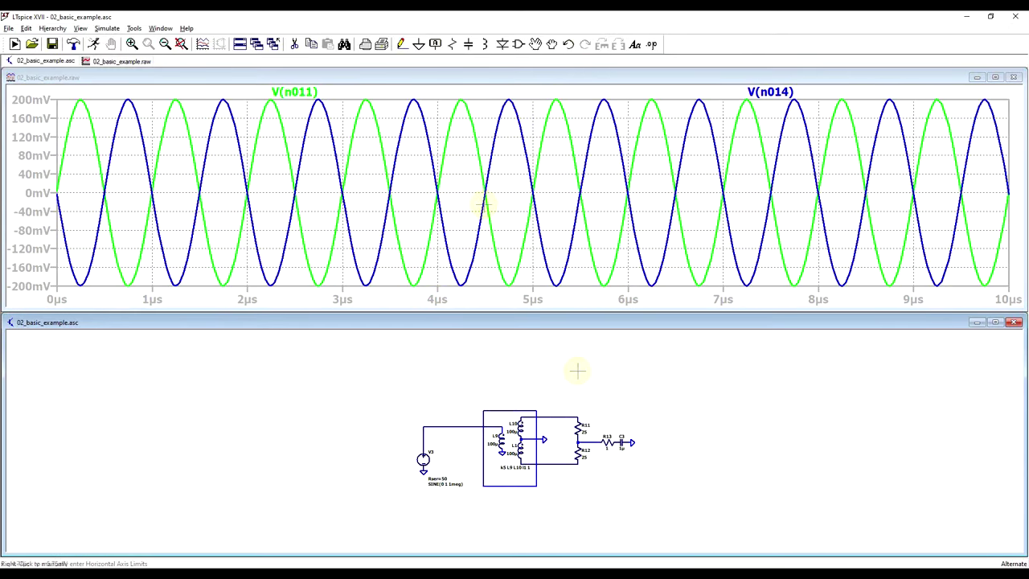
click(559, 417)
click(557, 459)
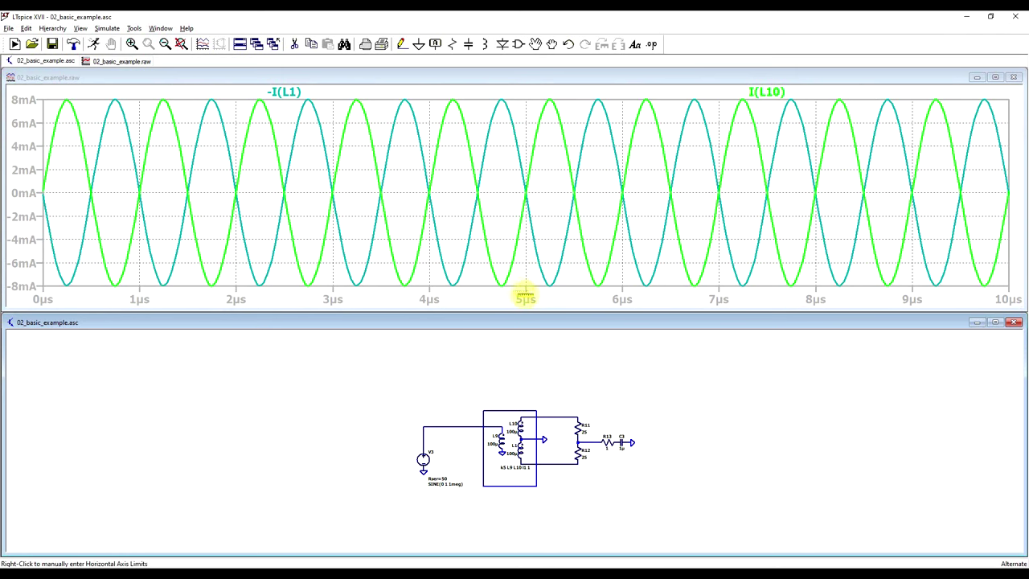
Step: Add the current through R13 to the plot of the transformer circuit's two line currents
click(605, 438)
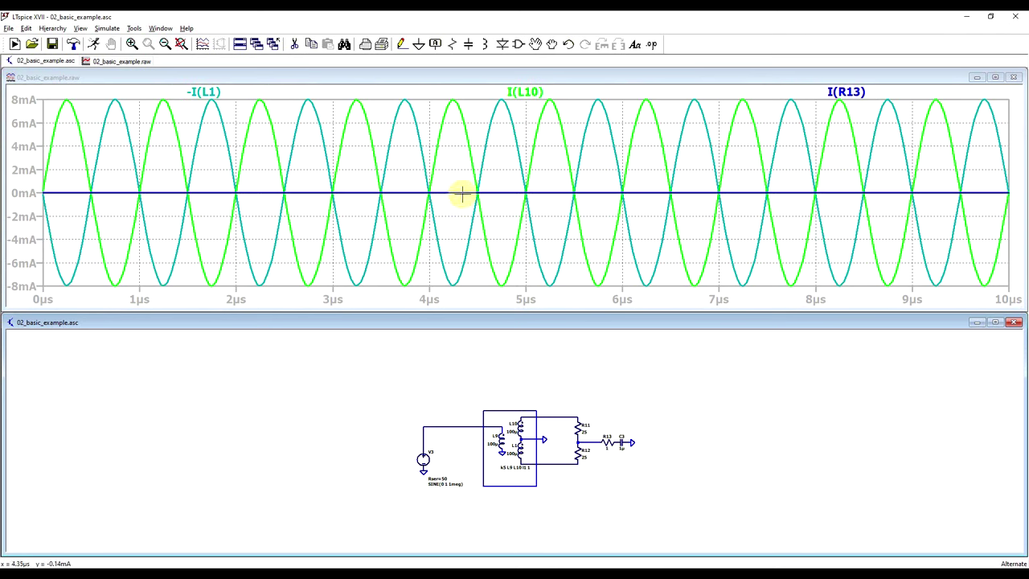
scroll(507, 475, up, 2)
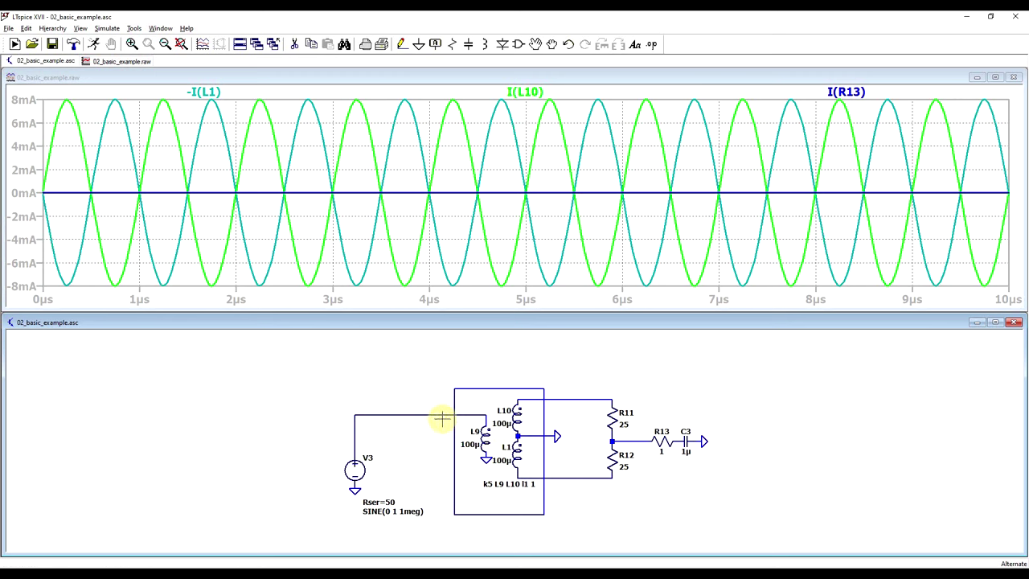
scroll(670, 538, down, 3)
scroll(508, 346, up, 3)
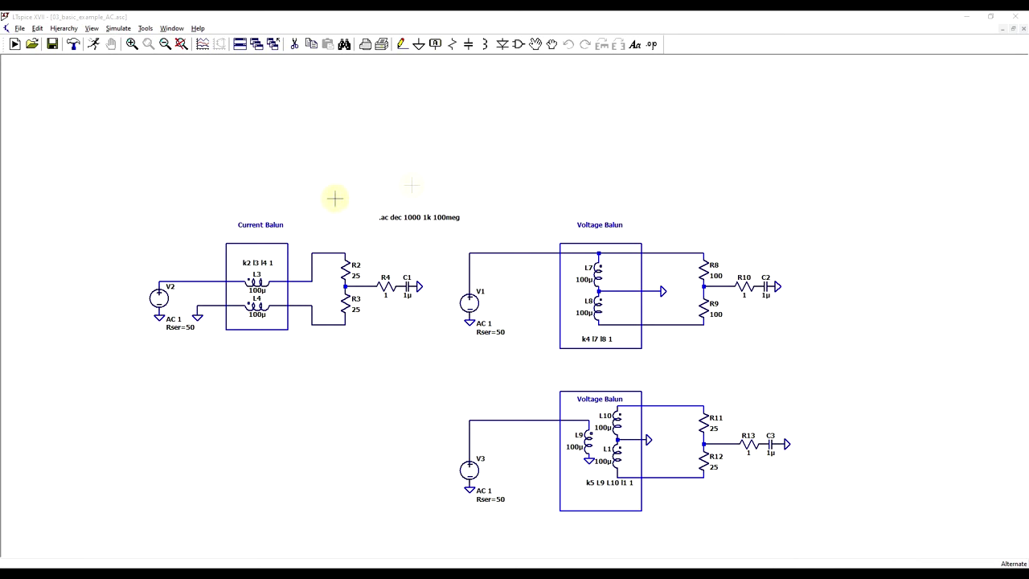
Step: Run the AC simulation of 03_basic_example_AC and plot the voltages on the current balun's two output lines feeding R2 and R3
click(94, 44)
scroll(489, 444, up, 5)
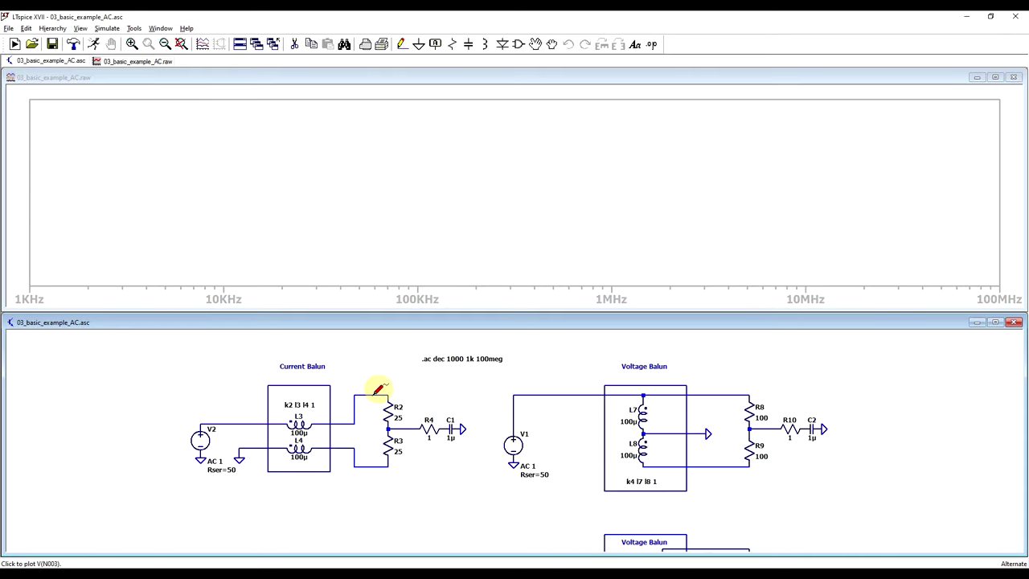
click(375, 395)
click(355, 395)
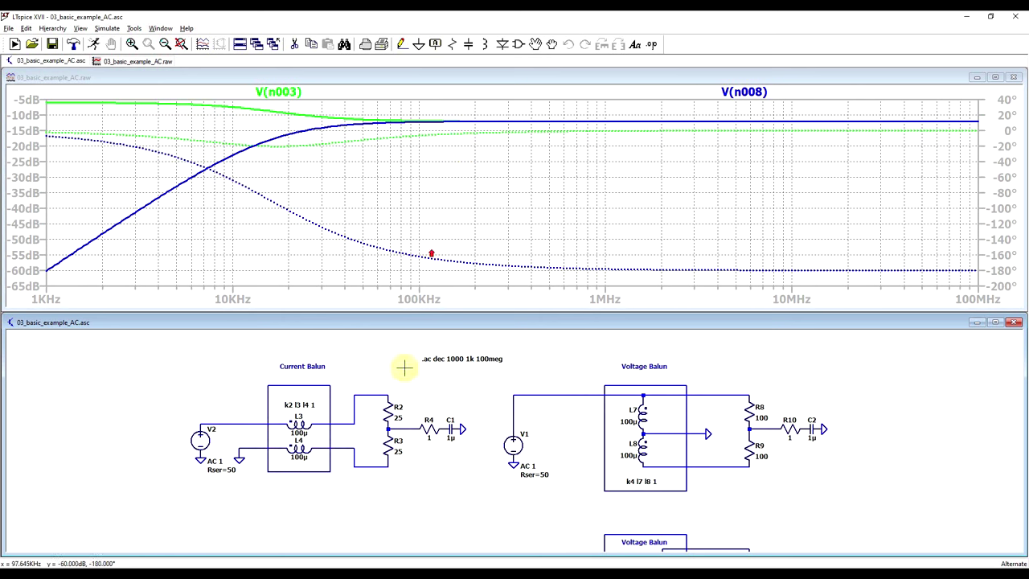
Step: Plot the voltages on the L7/L8 voltage balun's two output lines and read both traces with a cursor
scroll(406, 369, up, 1)
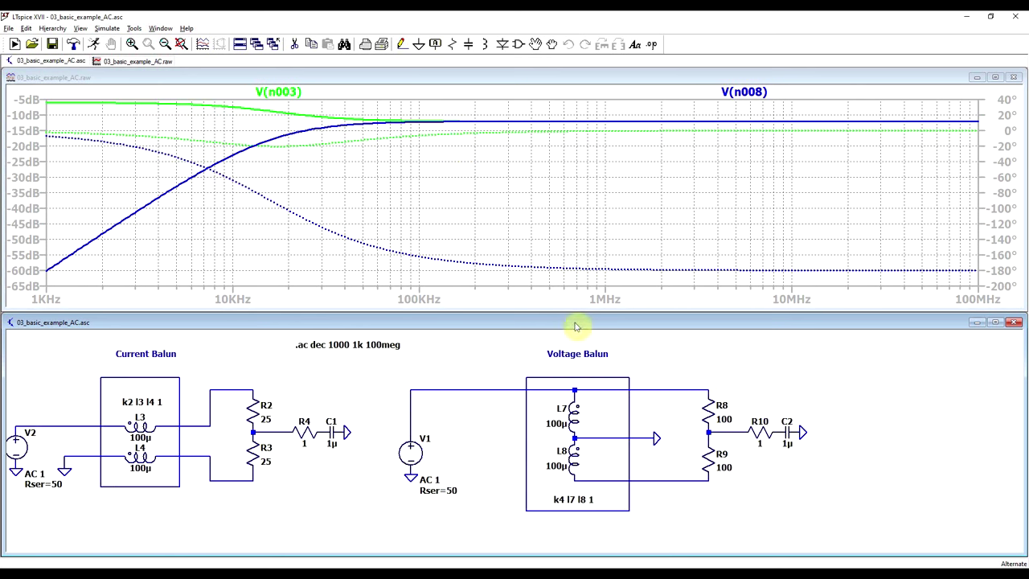
click(676, 389)
click(667, 480)
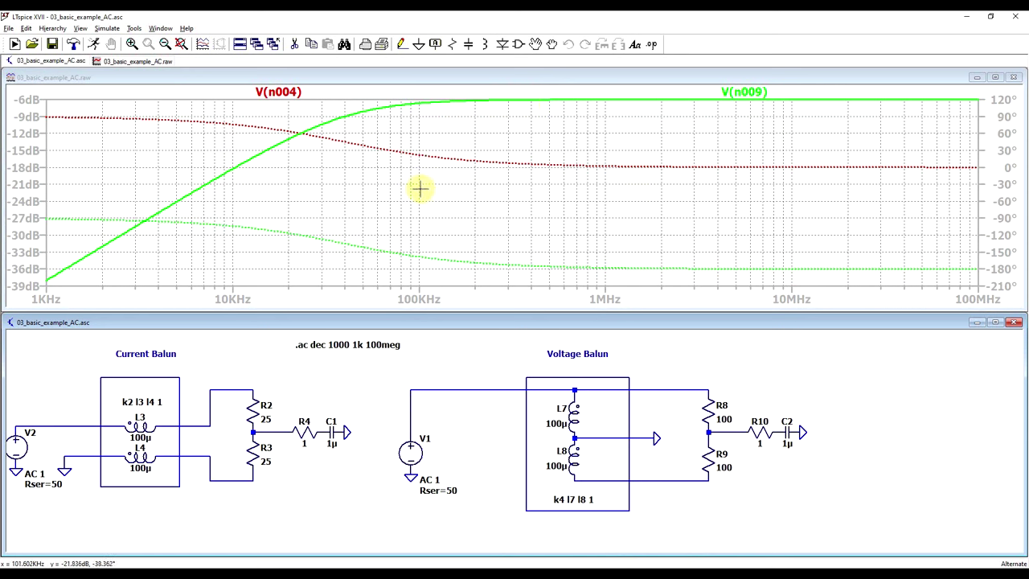
click(756, 92)
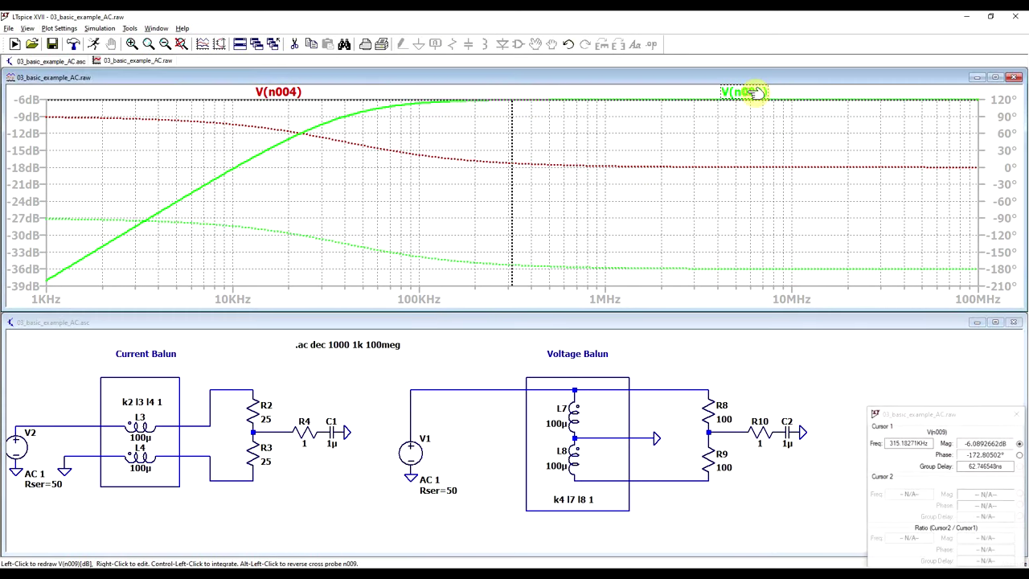
click(281, 92)
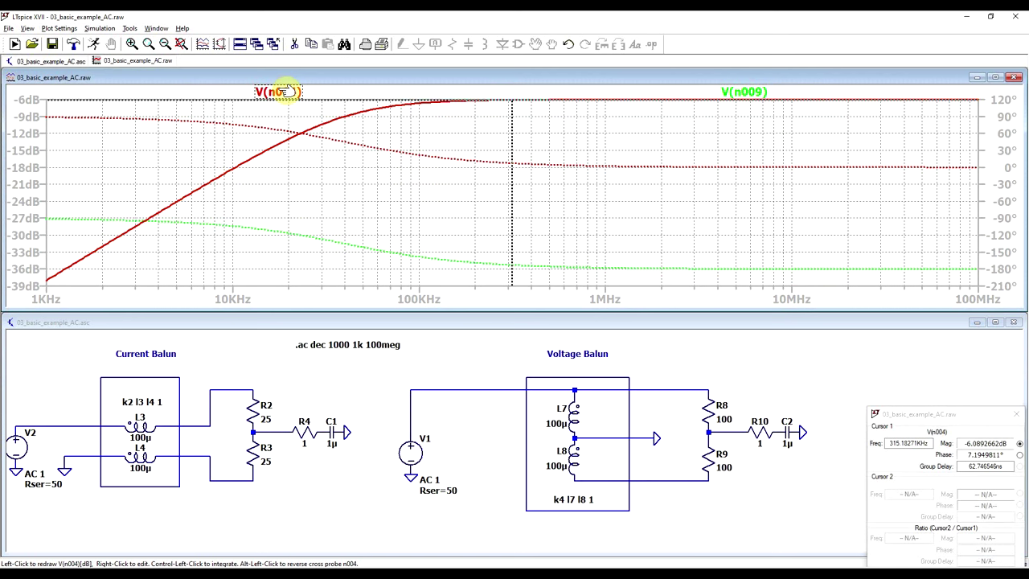
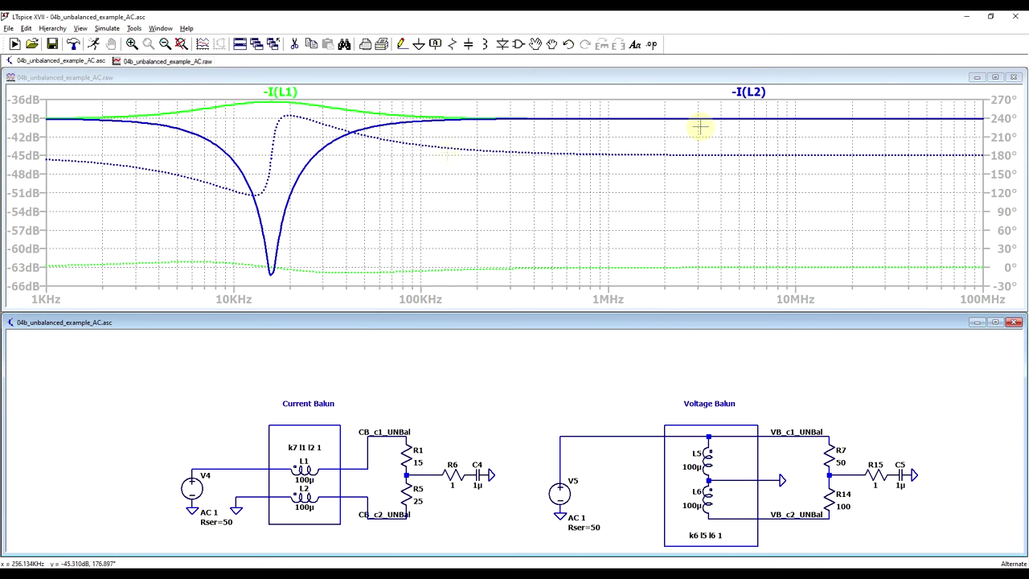
Step: Plot the CB_c1_UNBal and CB_c2_UNBal output voltages of the current balun in 04b_unbalanced_example_AC
click(378, 432)
click(384, 521)
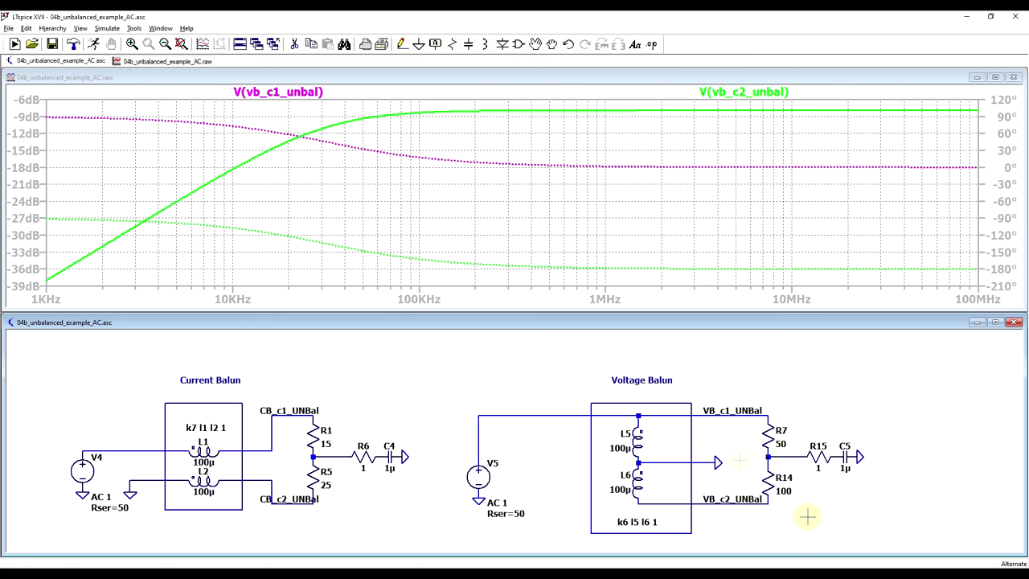
Step: Add the currents I(R7) and -I(R14) to the plot of the unbalanced voltage balun's output voltages
click(769, 436)
click(769, 483)
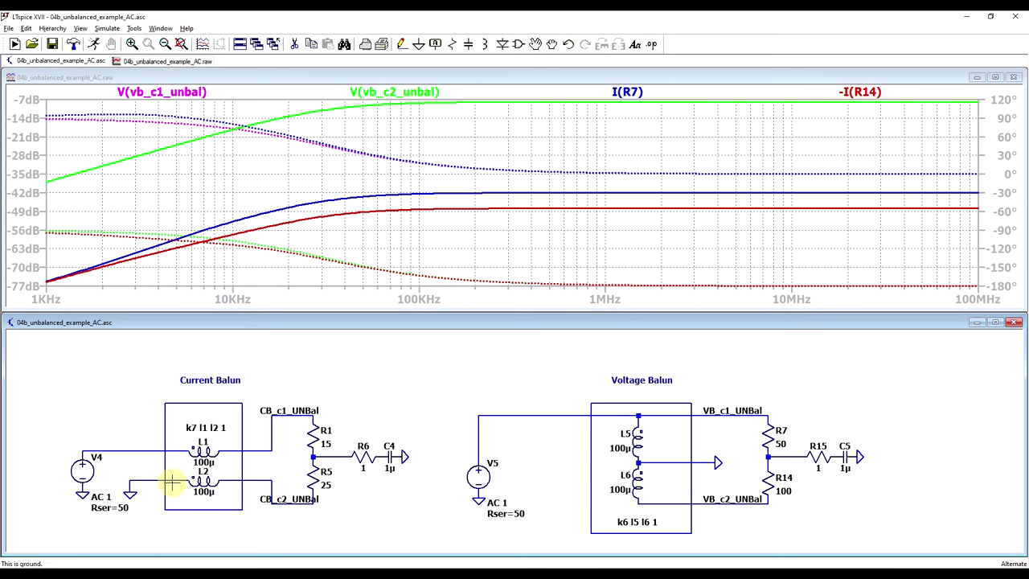
click(268, 505)
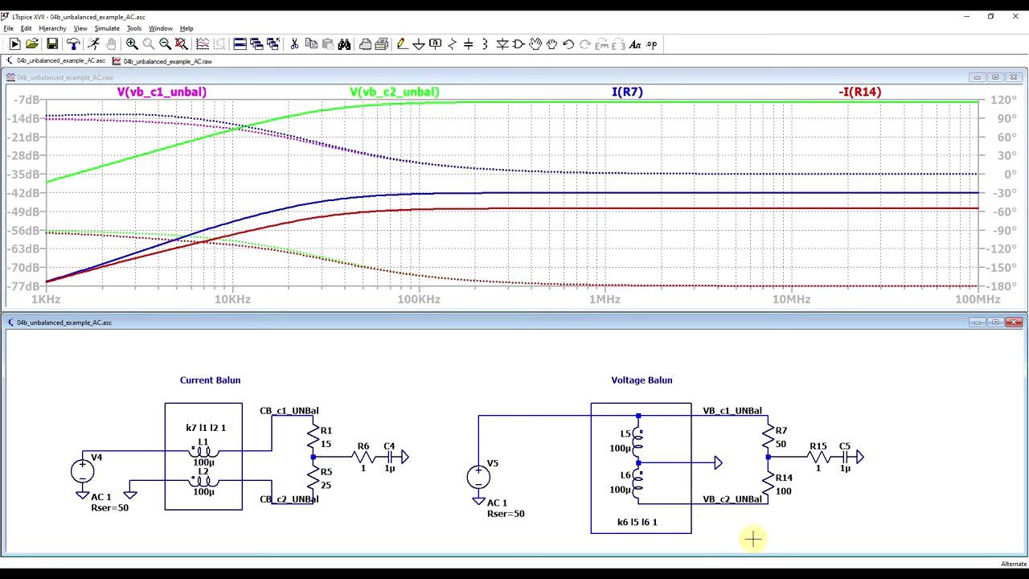
click(201, 447)
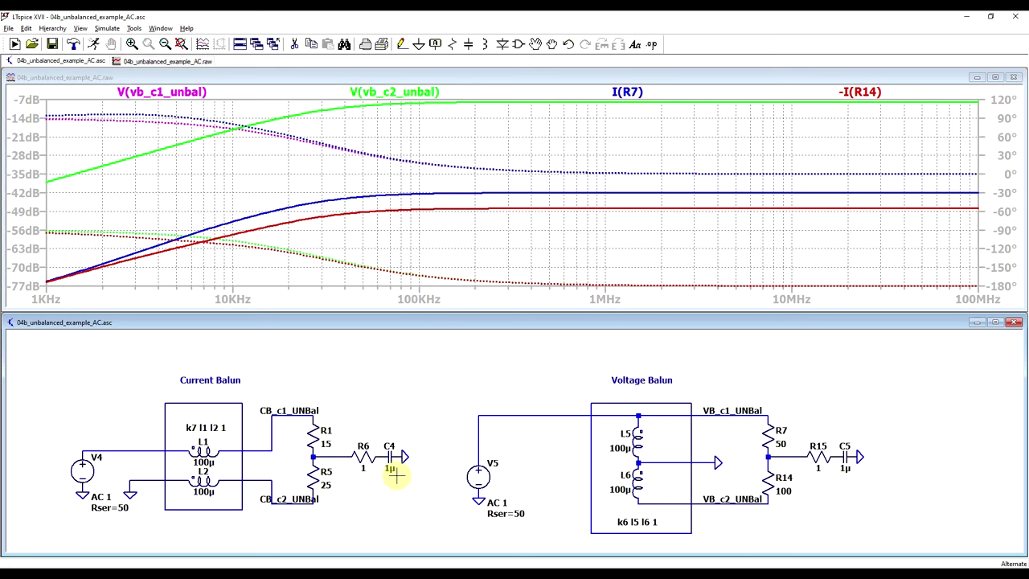
Step: Plot the common-mode current through R6 of the unbalanced current balun and add I(R4) of the balanced one for comparison
click(366, 456)
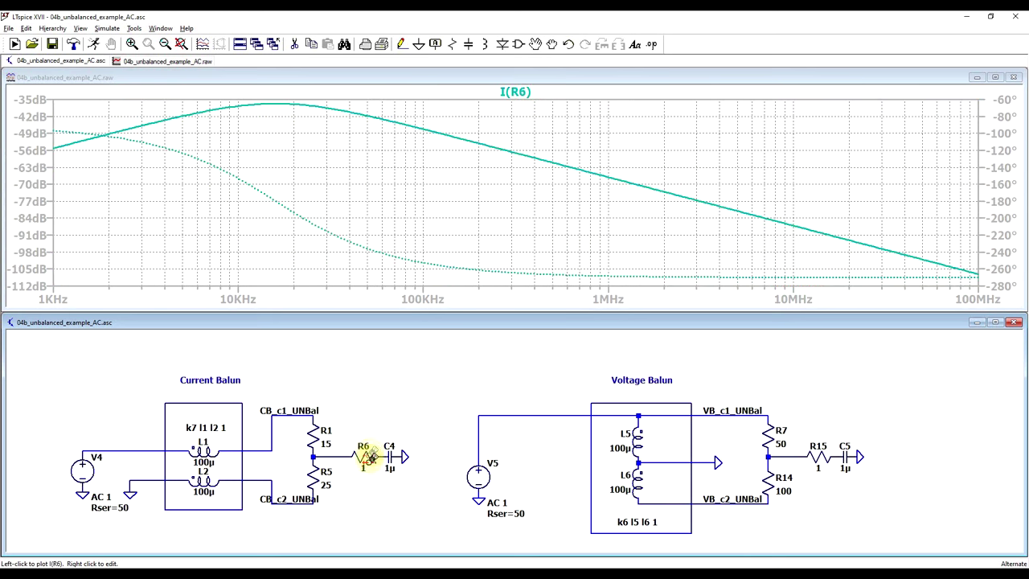
scroll(366, 455, down, 5)
scroll(357, 390, up, 3)
click(393, 409)
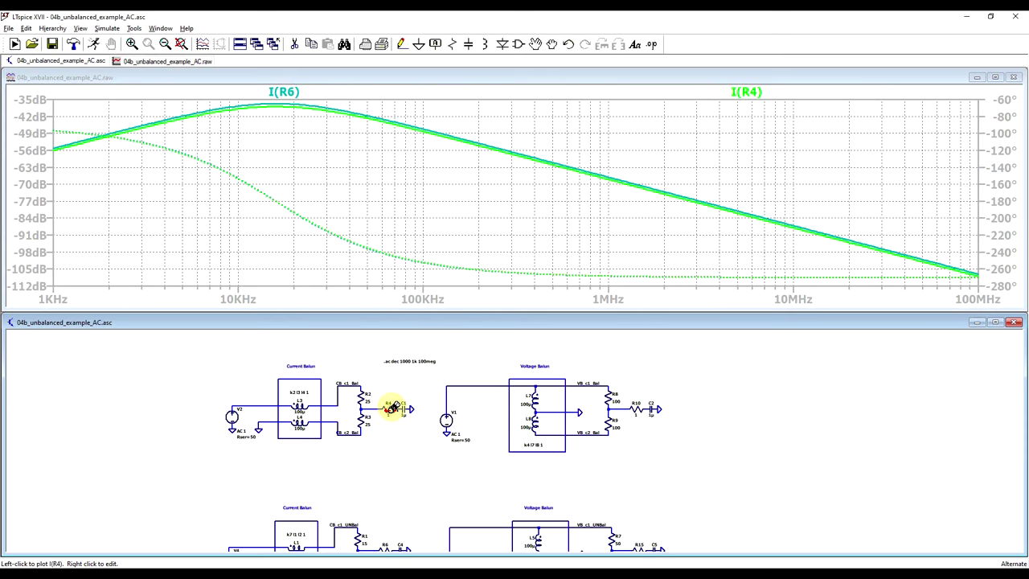
scroll(387, 402, down, 2)
scroll(386, 480, up, 2)
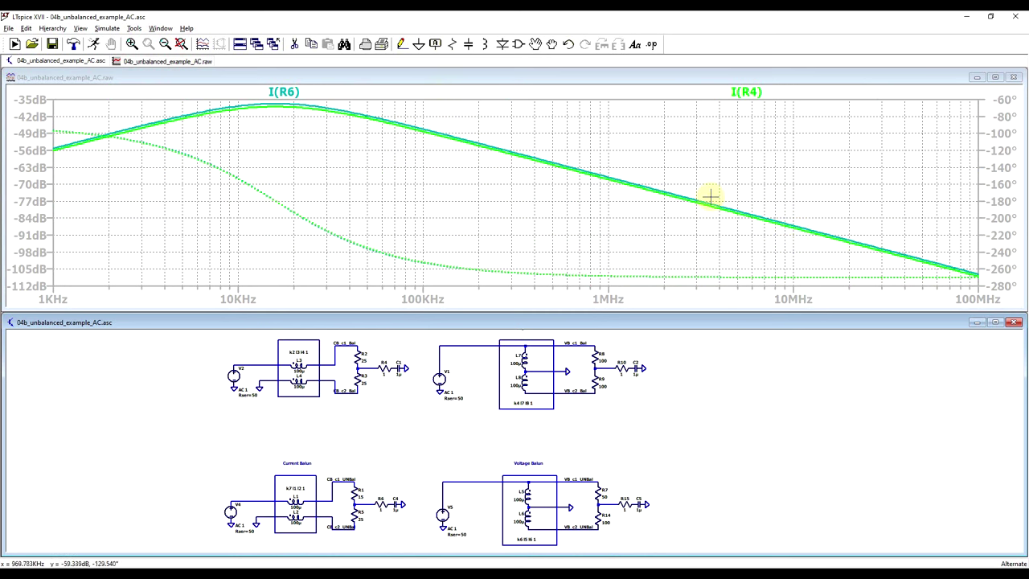
Step: Plot the voltage baluns' common-mode currents I(R10) and I(R15), plus the voltage at the node between R7 and R14
scroll(563, 466, down, 2)
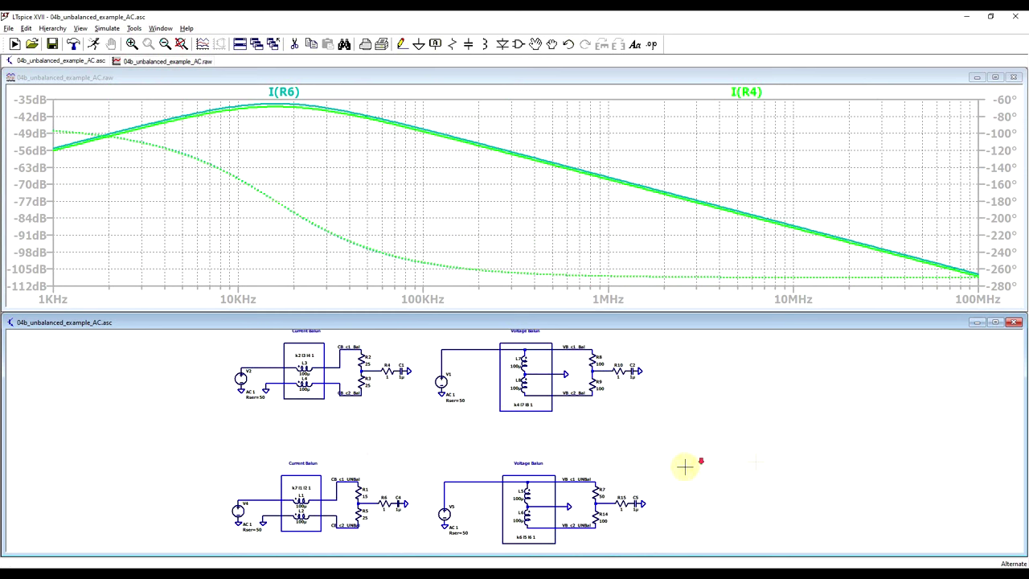
click(620, 368)
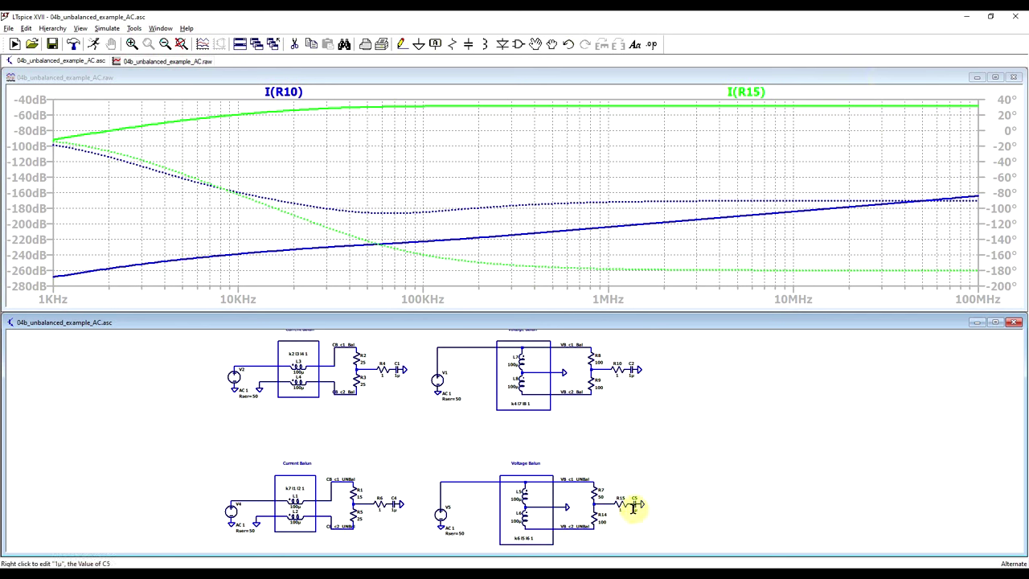
click(601, 503)
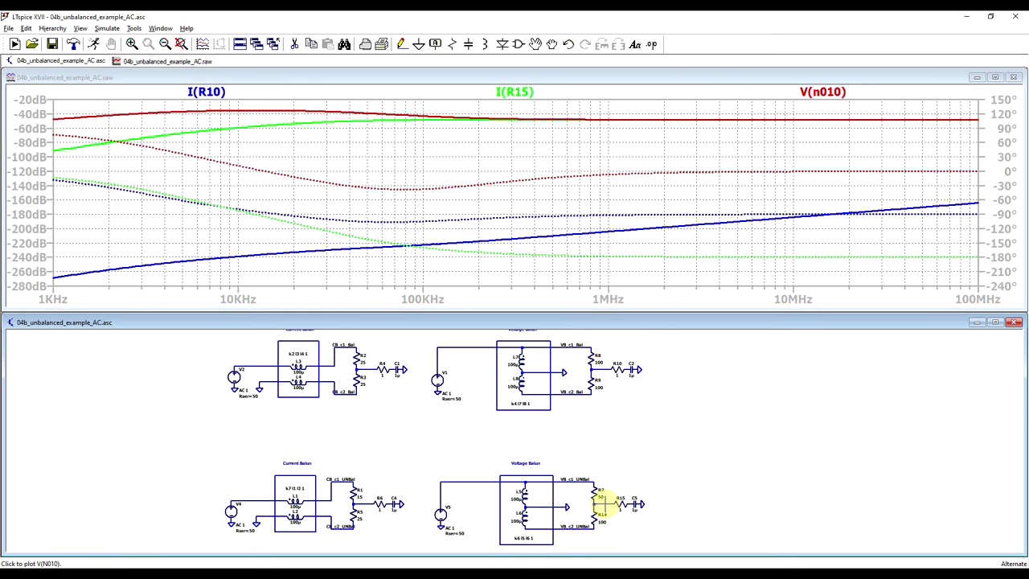